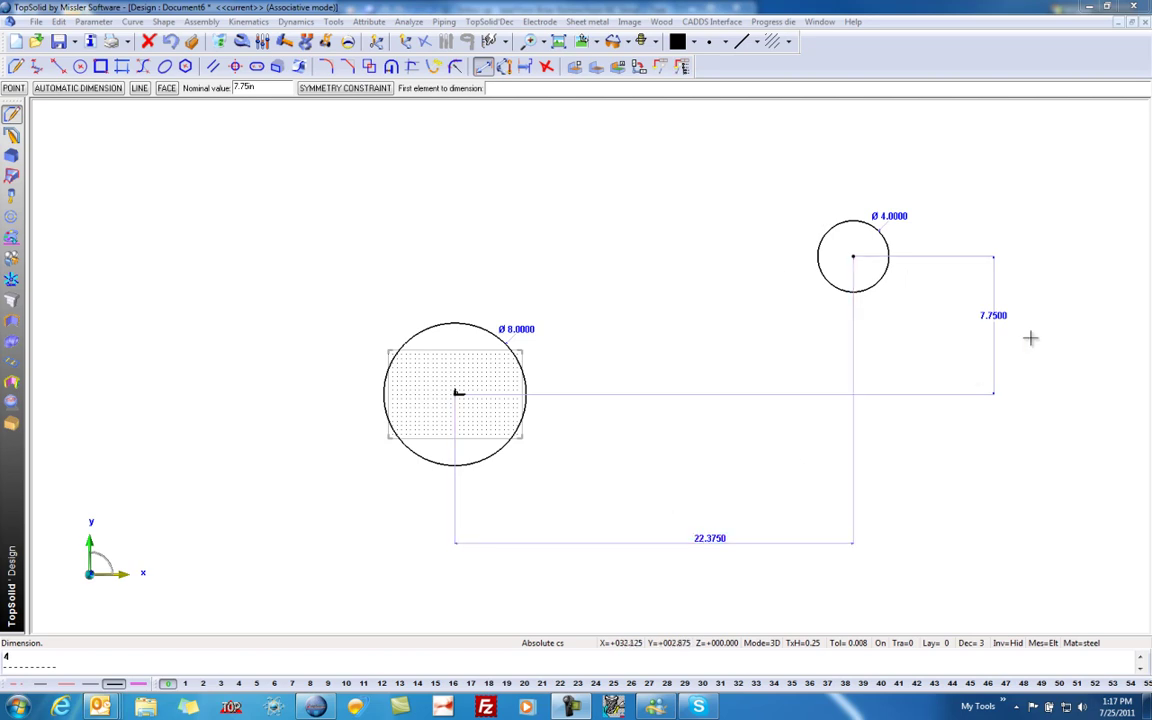
# Select a thicker line style for new curves
pyautogui.click(757, 41)
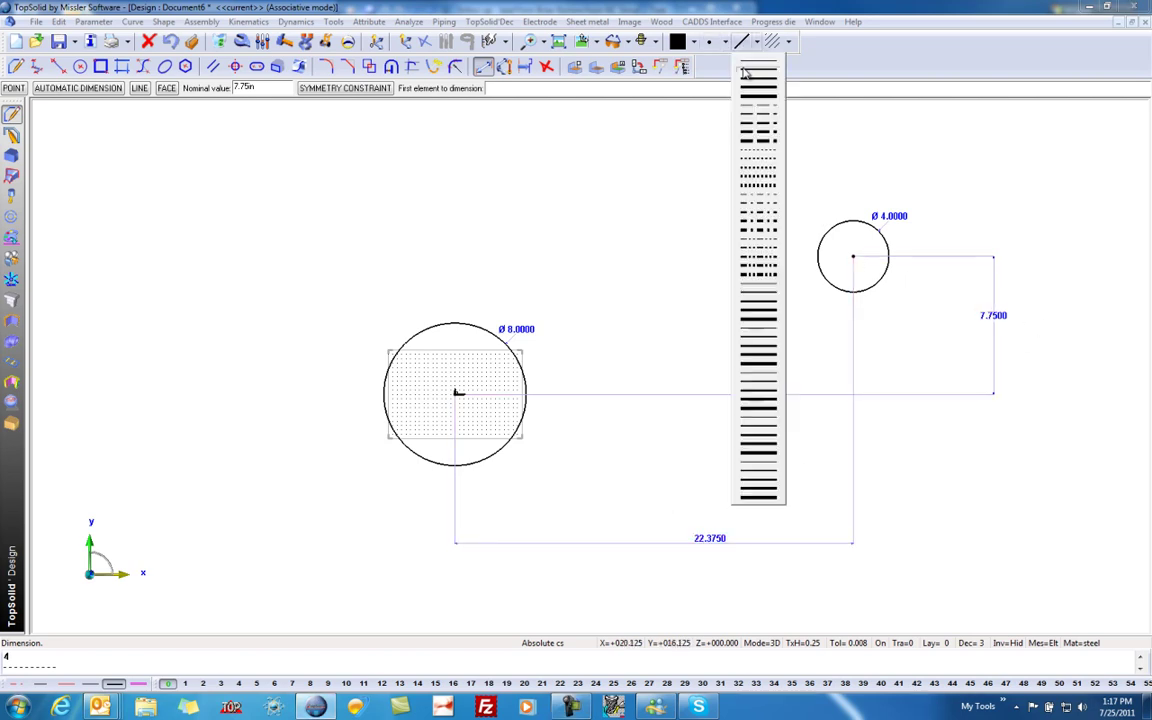
pyautogui.click(749, 88)
pyautogui.click(745, 42)
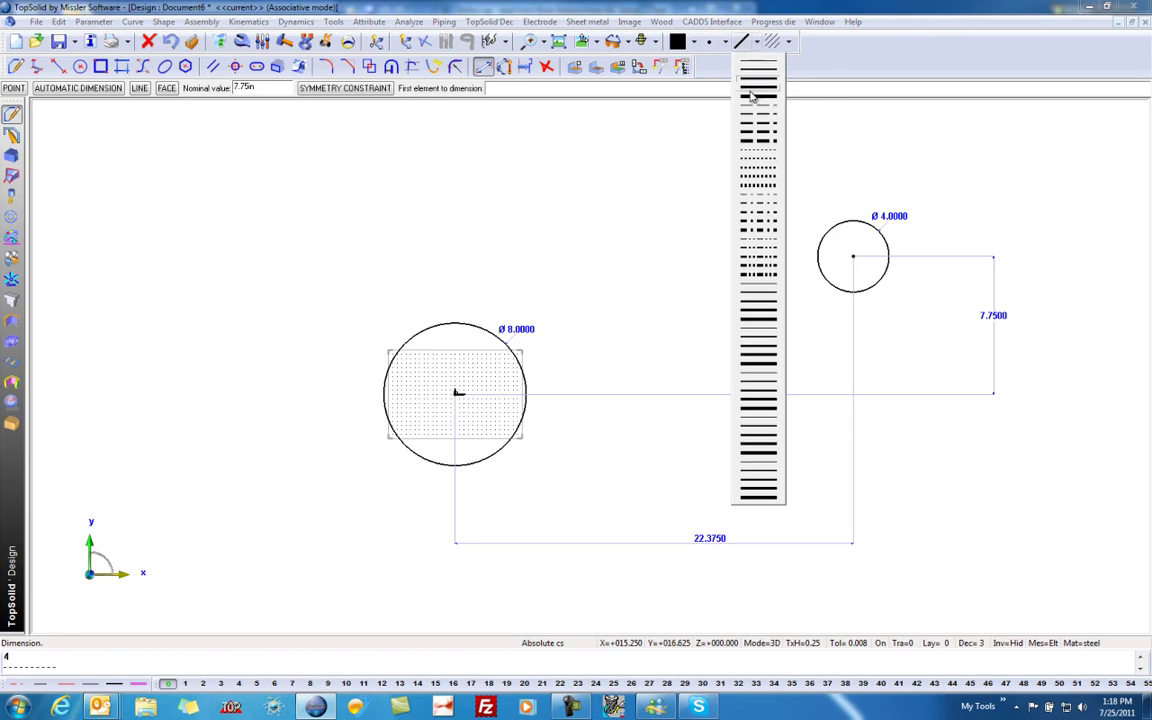
pyautogui.click(751, 100)
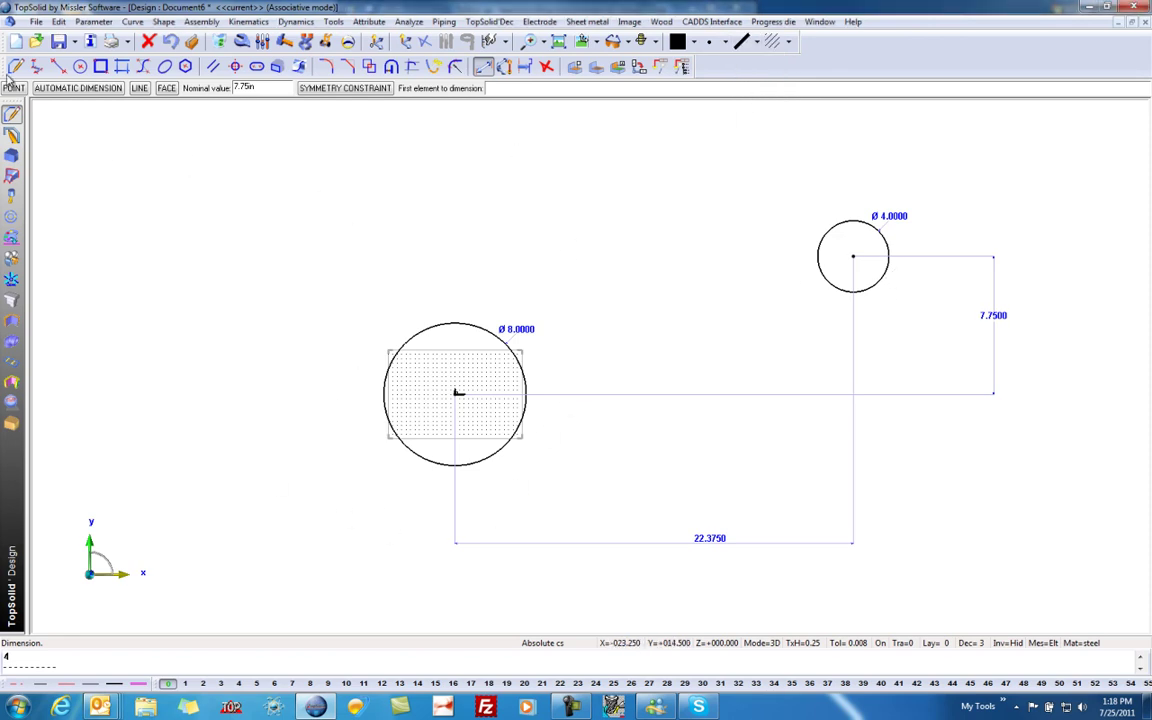
# Draw a closed contour wrapping the large and small circles along their outer tangents
pyautogui.click(14, 67)
pyautogui.click(410, 332)
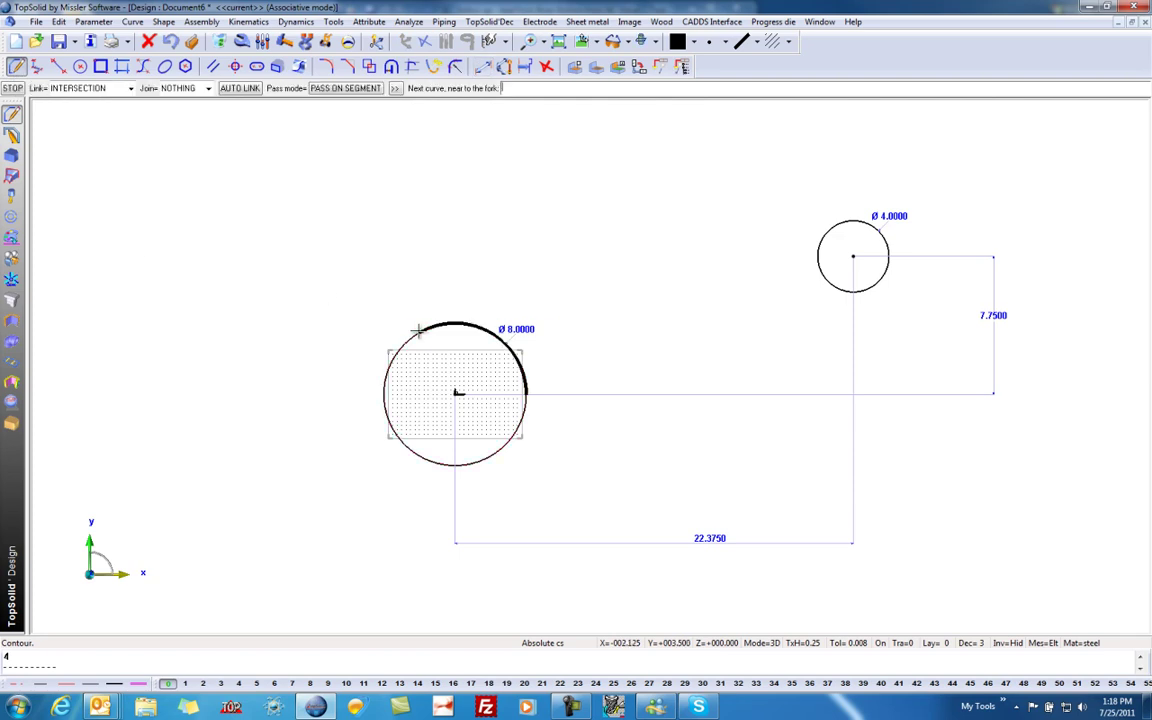
pyautogui.click(886, 264)
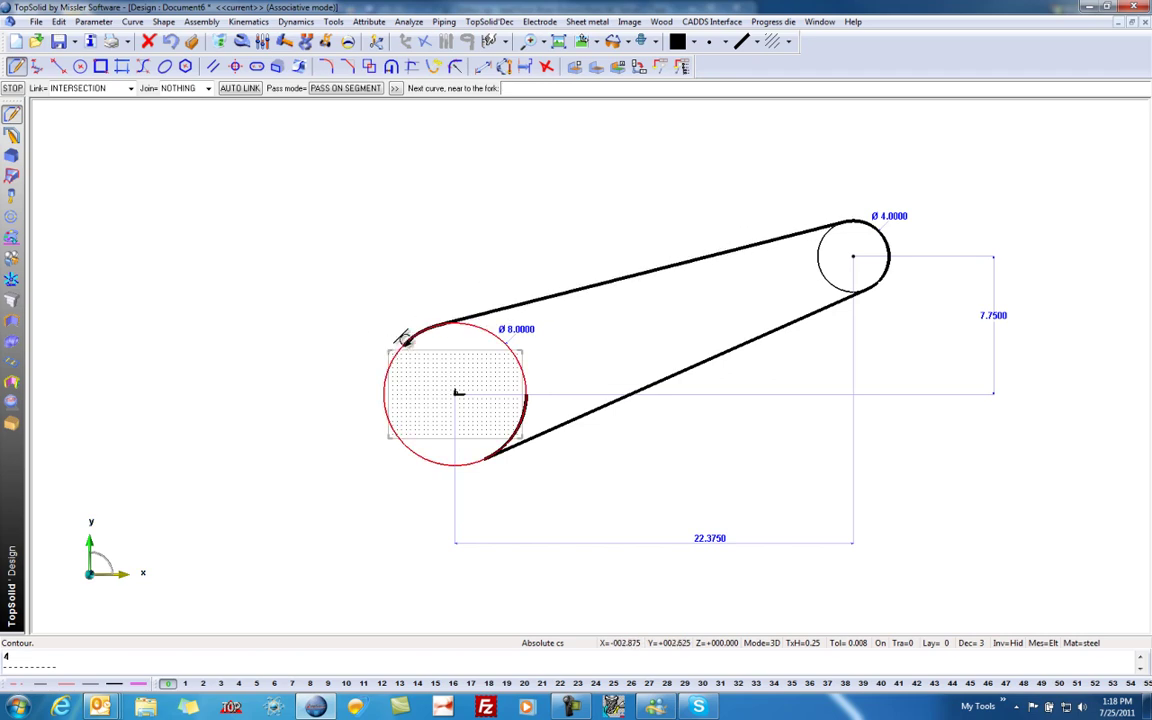
pyautogui.click(428, 455)
pyautogui.click(476, 390)
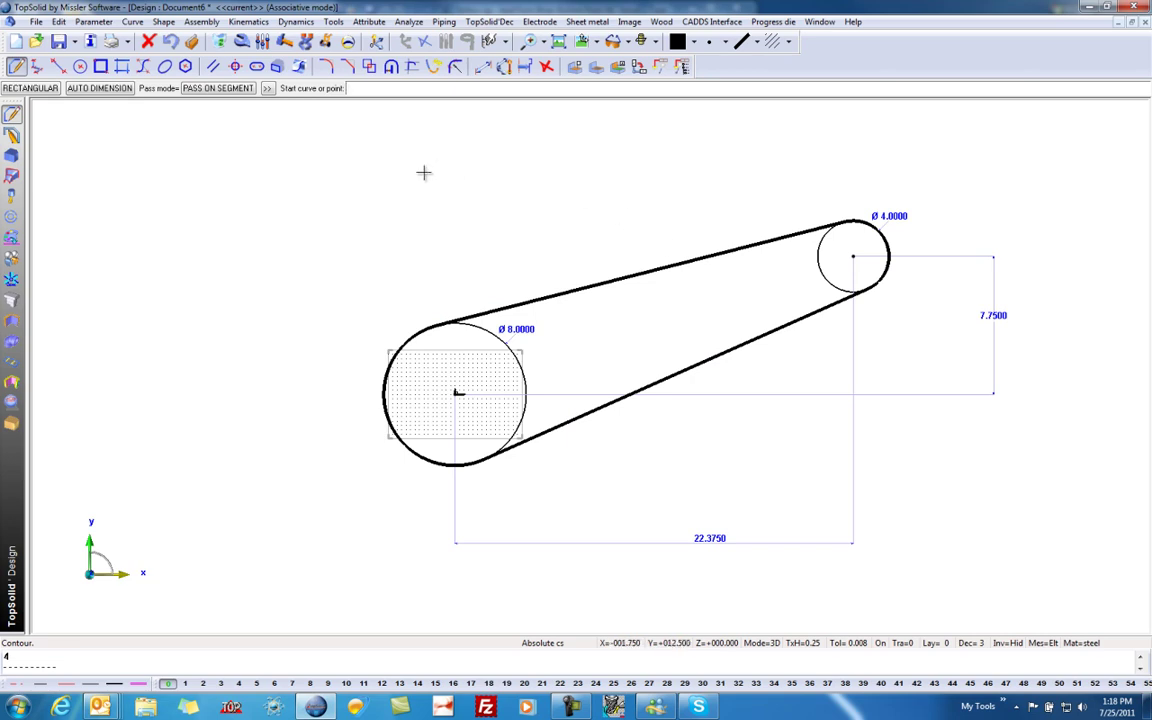
# Create a length parameter named L on the chain contour, labelled at the top left
pyautogui.click(93, 21)
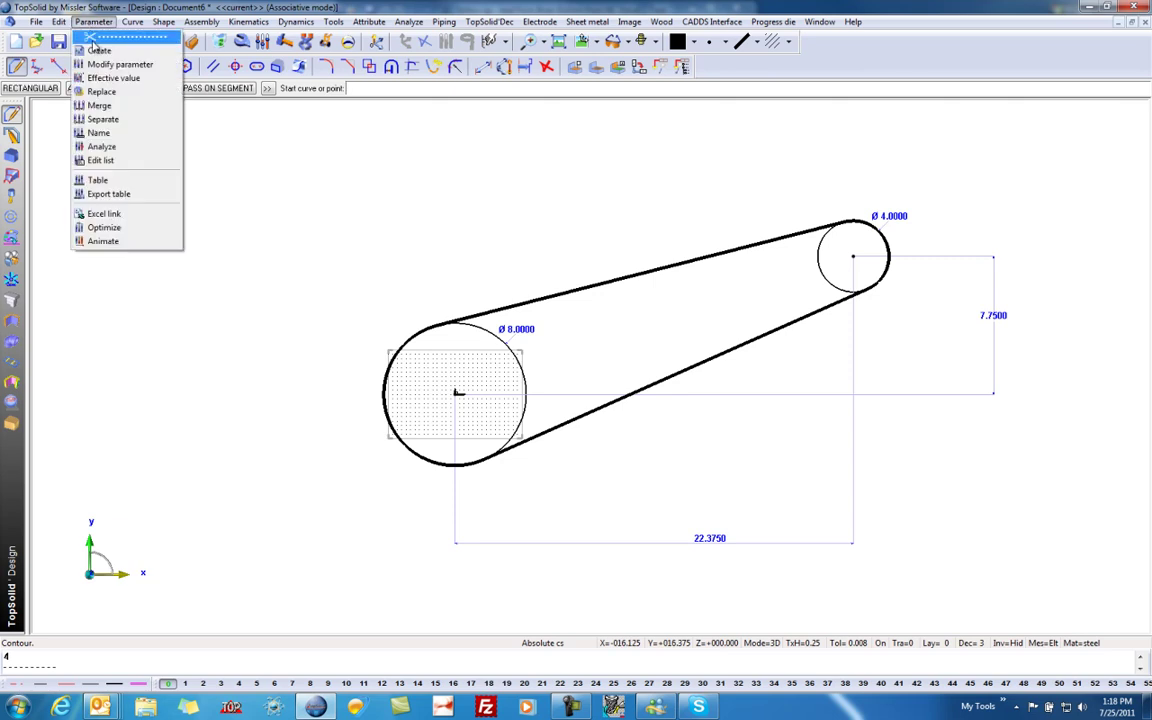
pyautogui.click(100, 50)
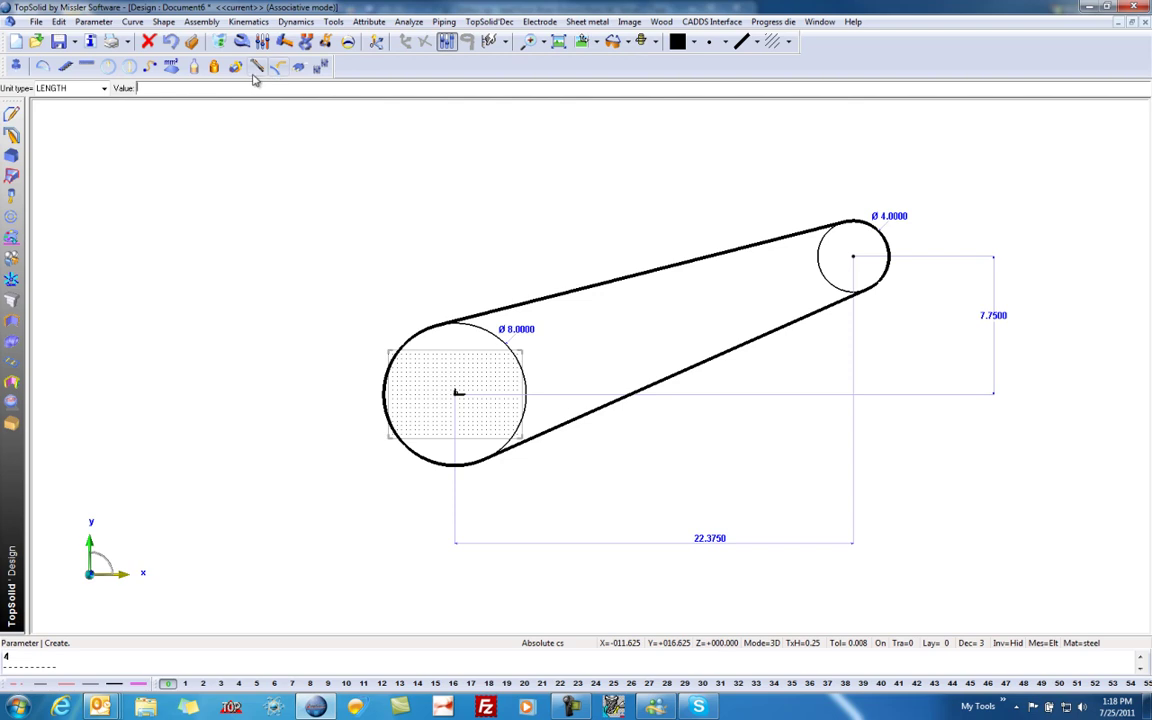
pyautogui.click(150, 66)
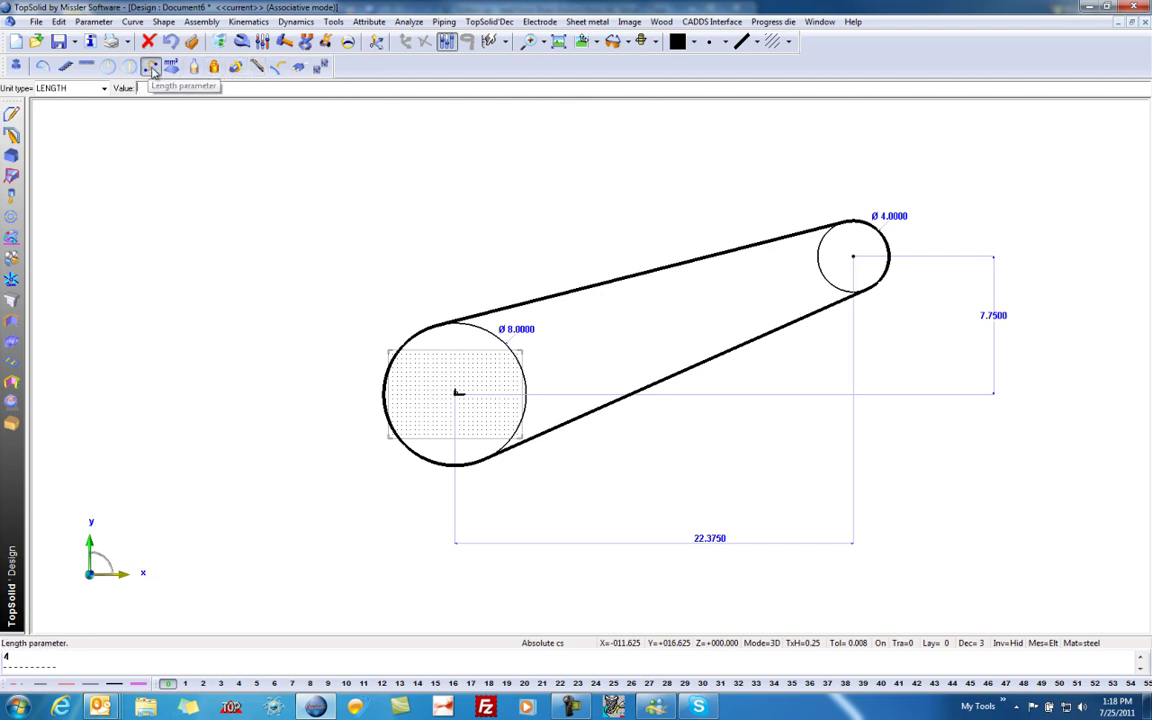
pyautogui.click(568, 293)
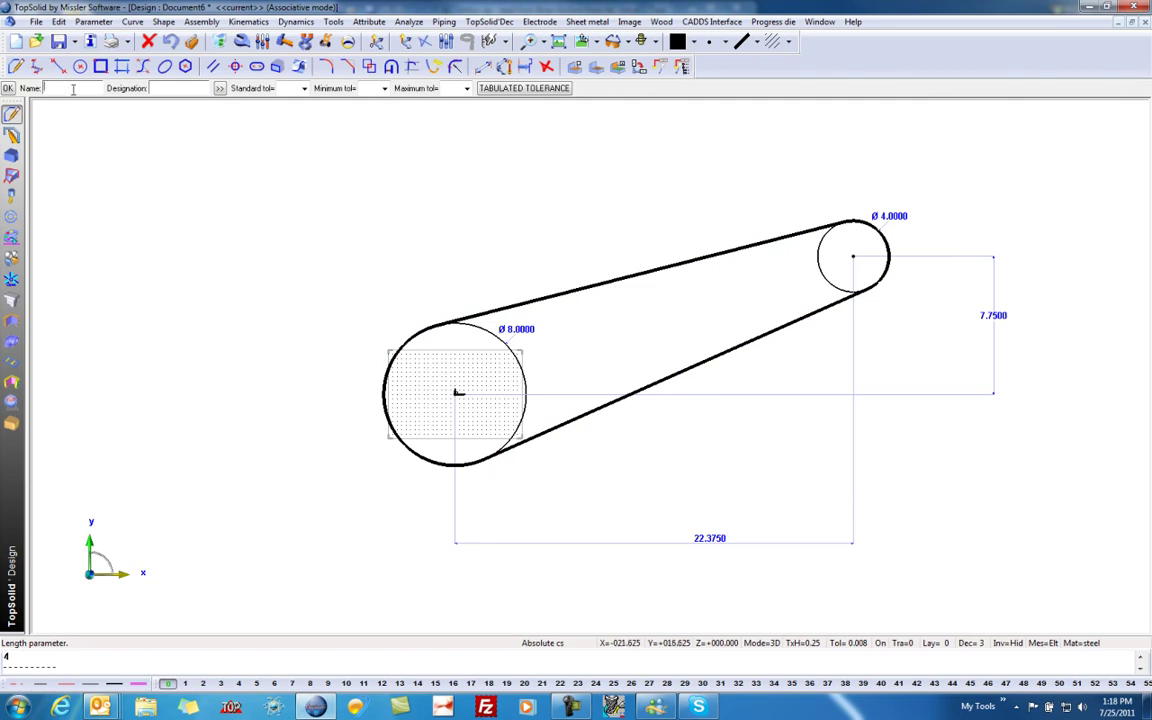
pyautogui.write('L')
pyautogui.press('Return')
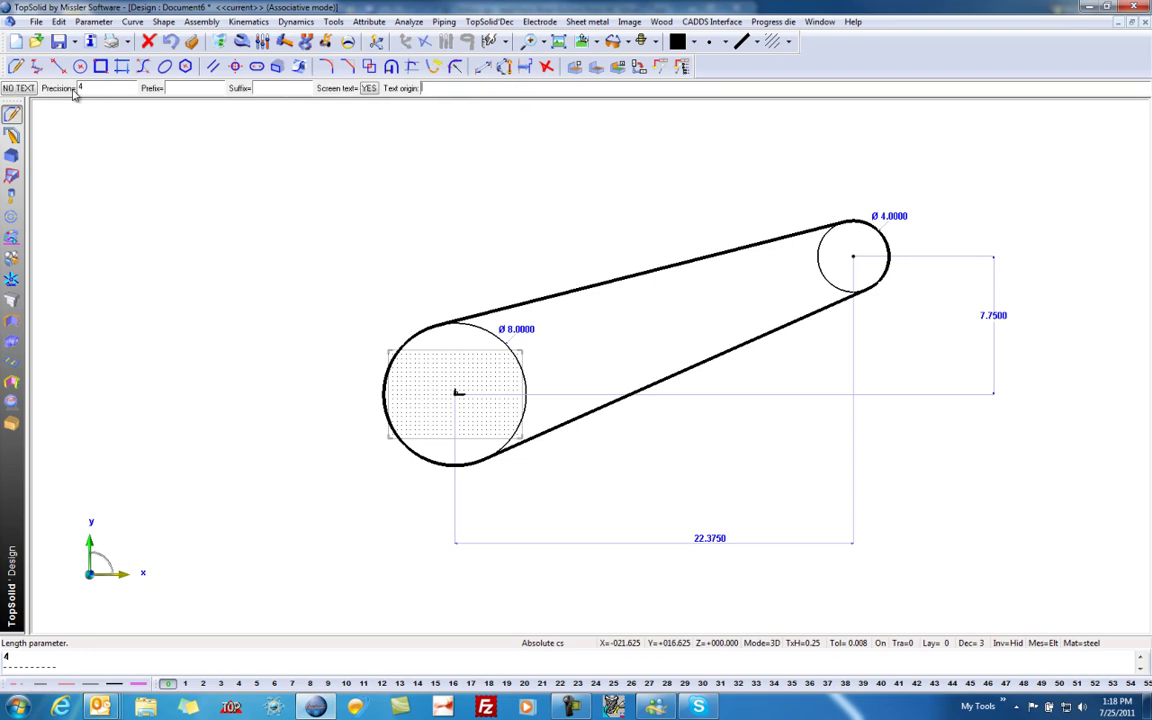
pyautogui.click(144, 181)
pyautogui.press('Return')
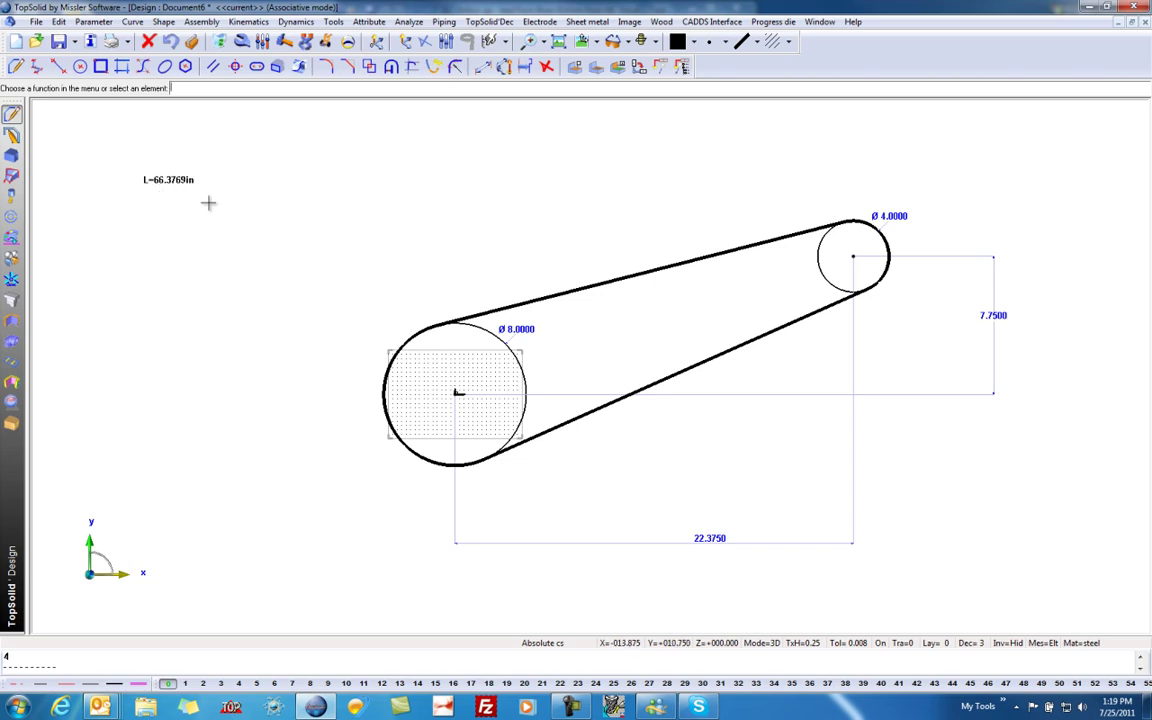
# Modify the 22.3750 horizontal centre distance with a step increment of 0.125
pyautogui.click(263, 42)
pyautogui.click(705, 538)
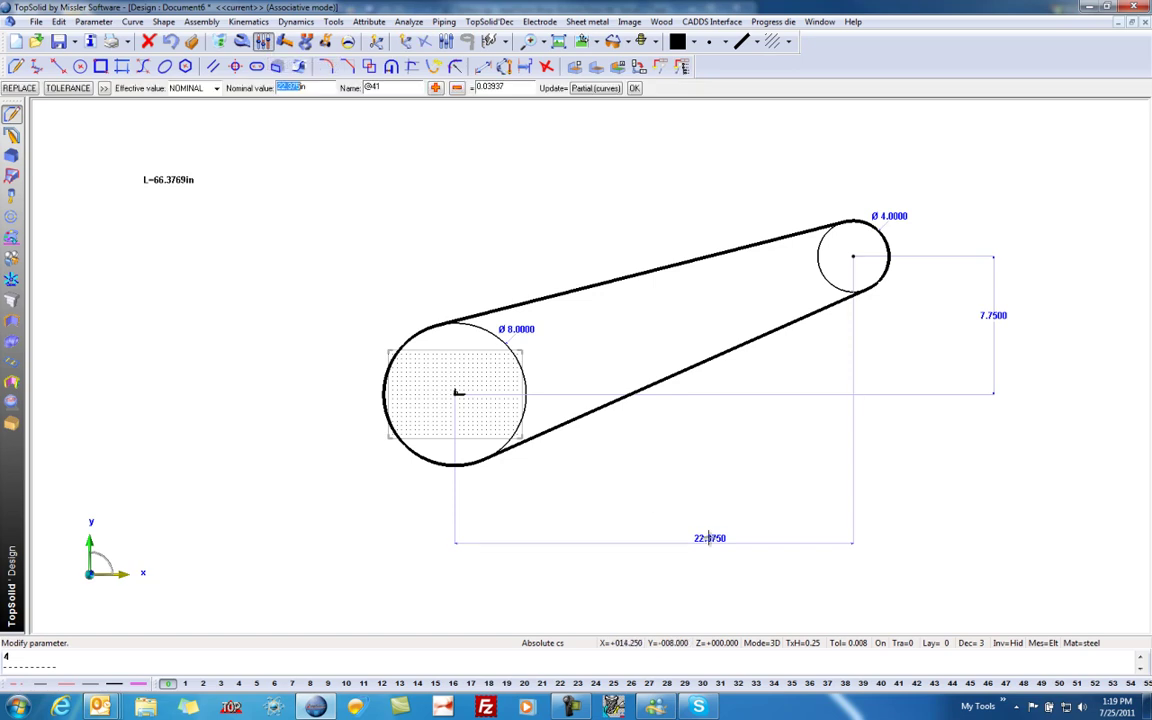
pyautogui.press('Tab')
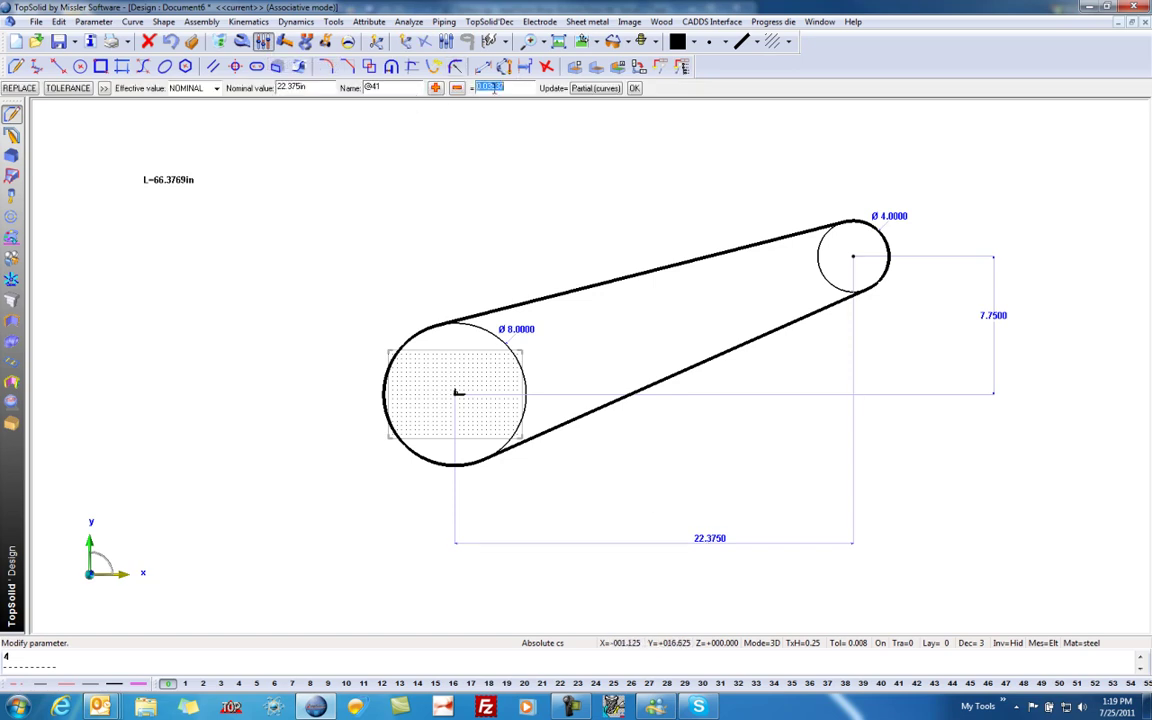
pyautogui.write('.125')
# Step the horizontal distance down and back up, settling at 22.1250 (L=65.9065in)
pyautogui.click(459, 88)
pyautogui.click(459, 88)
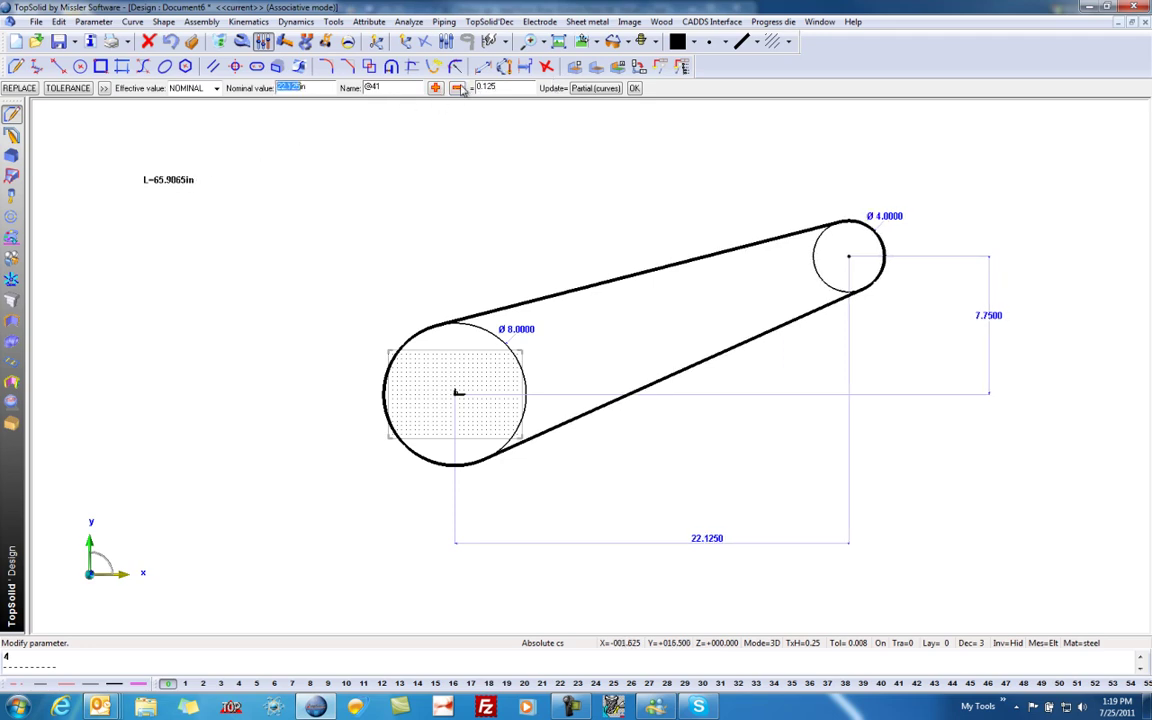
pyautogui.click(459, 88)
pyautogui.click(459, 88)
pyautogui.click(459, 88)
pyautogui.click(459, 88)
pyautogui.click(459, 88)
pyautogui.click(459, 88)
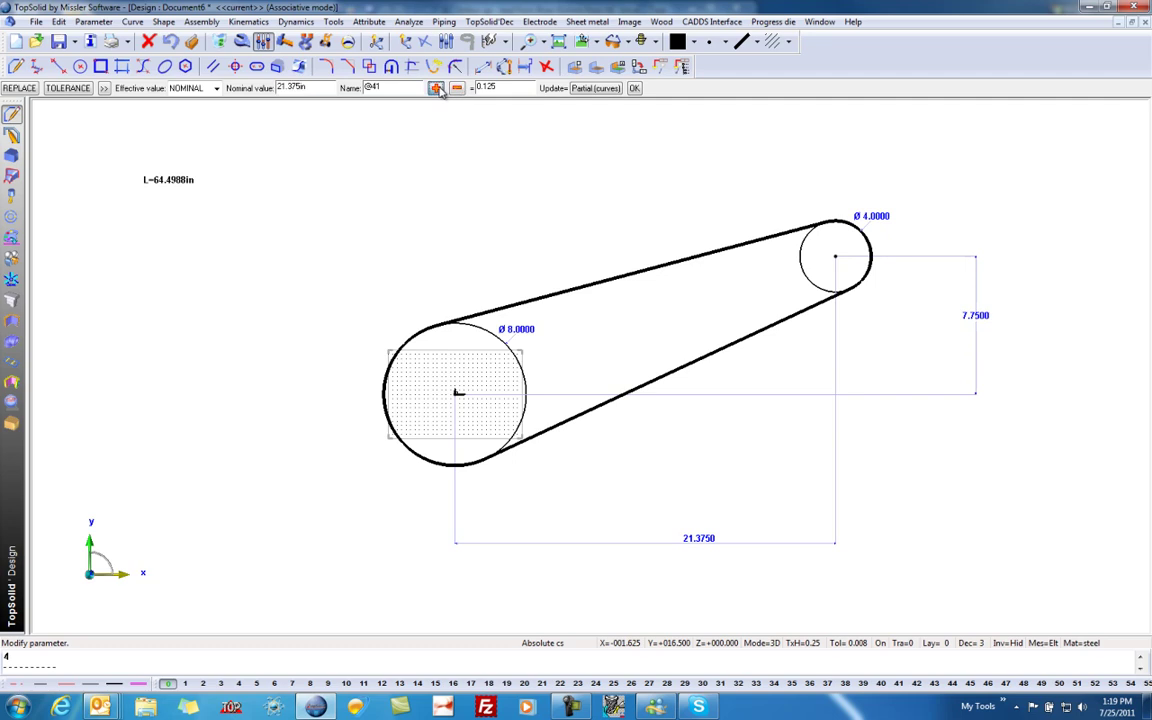
pyautogui.click(437, 88)
pyautogui.click(437, 88)
pyautogui.click(437, 88)
pyautogui.click(438, 89)
pyautogui.click(438, 89)
pyautogui.click(438, 89)
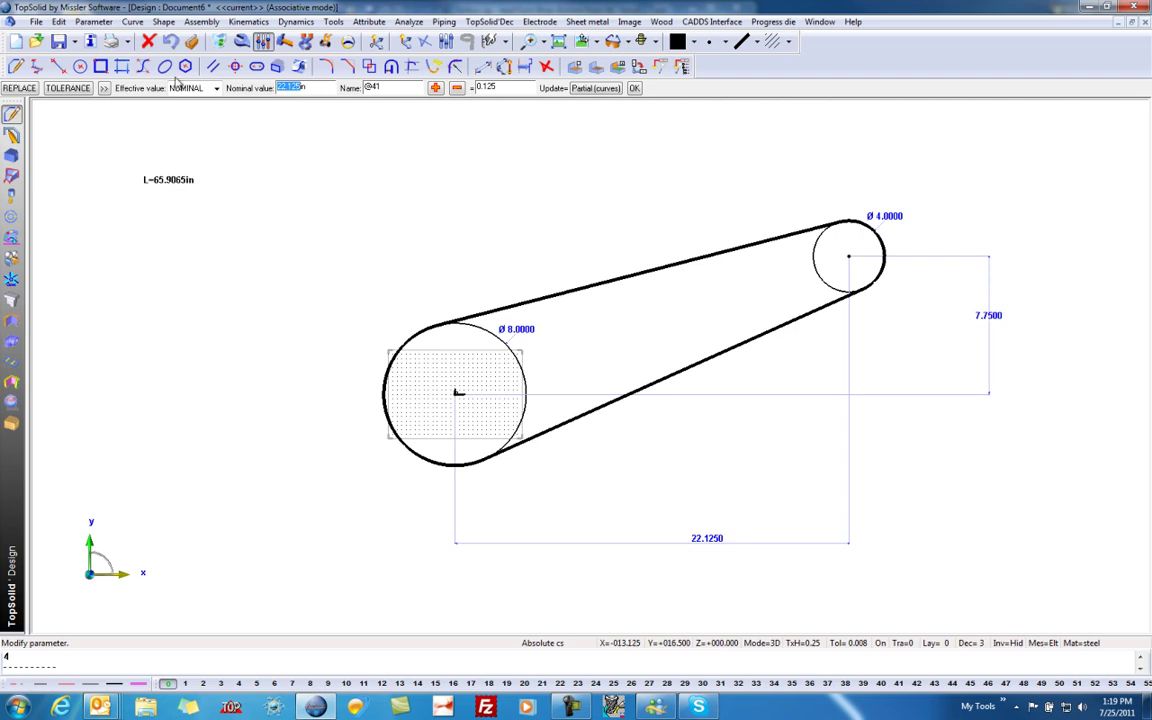
# Set up an optimization of parameter L with a target value of 70
pyautogui.click(92, 24)
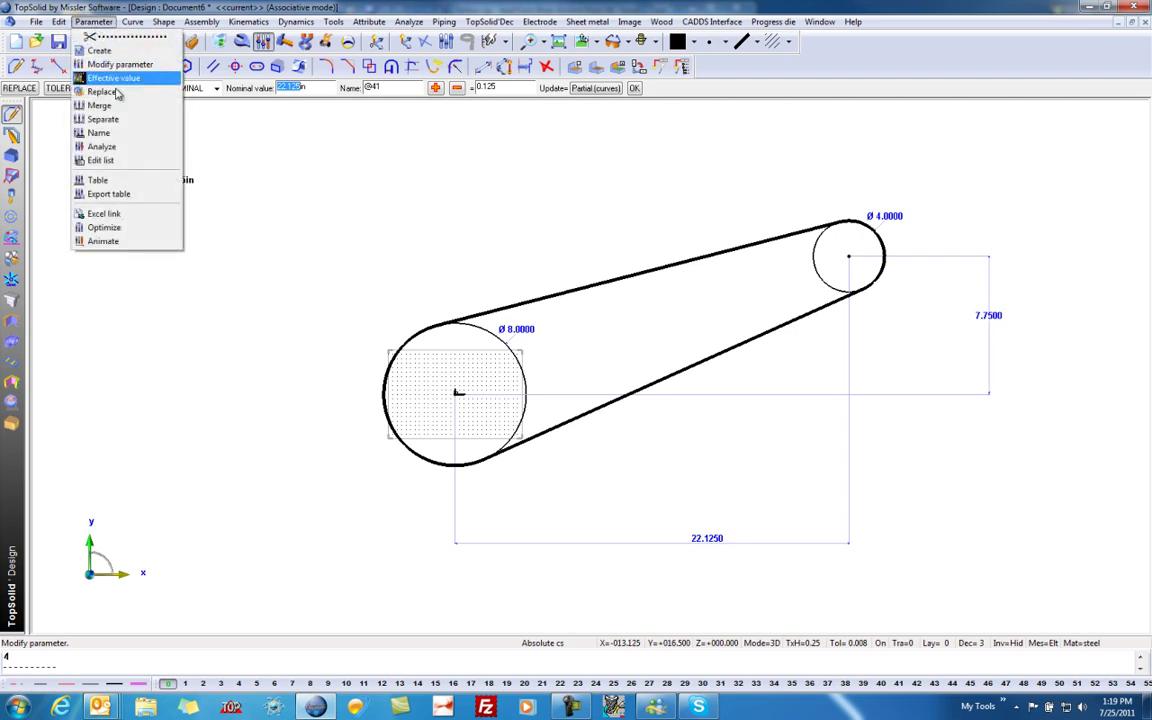
pyautogui.click(104, 227)
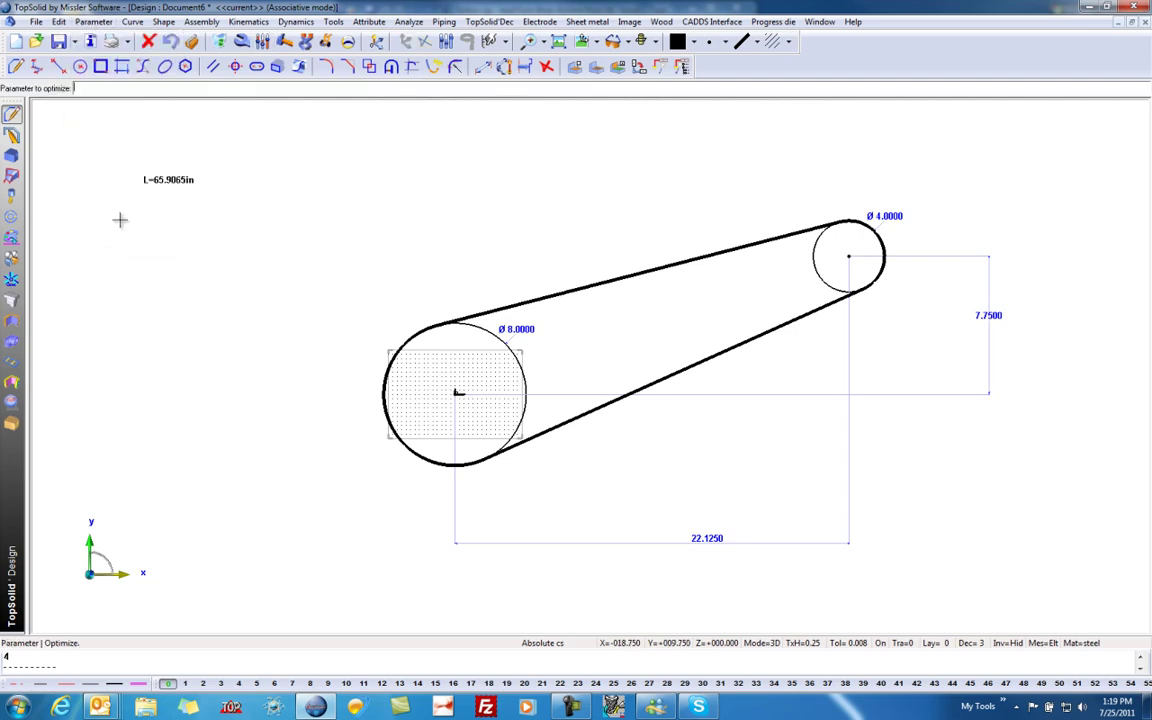
pyautogui.click(147, 181)
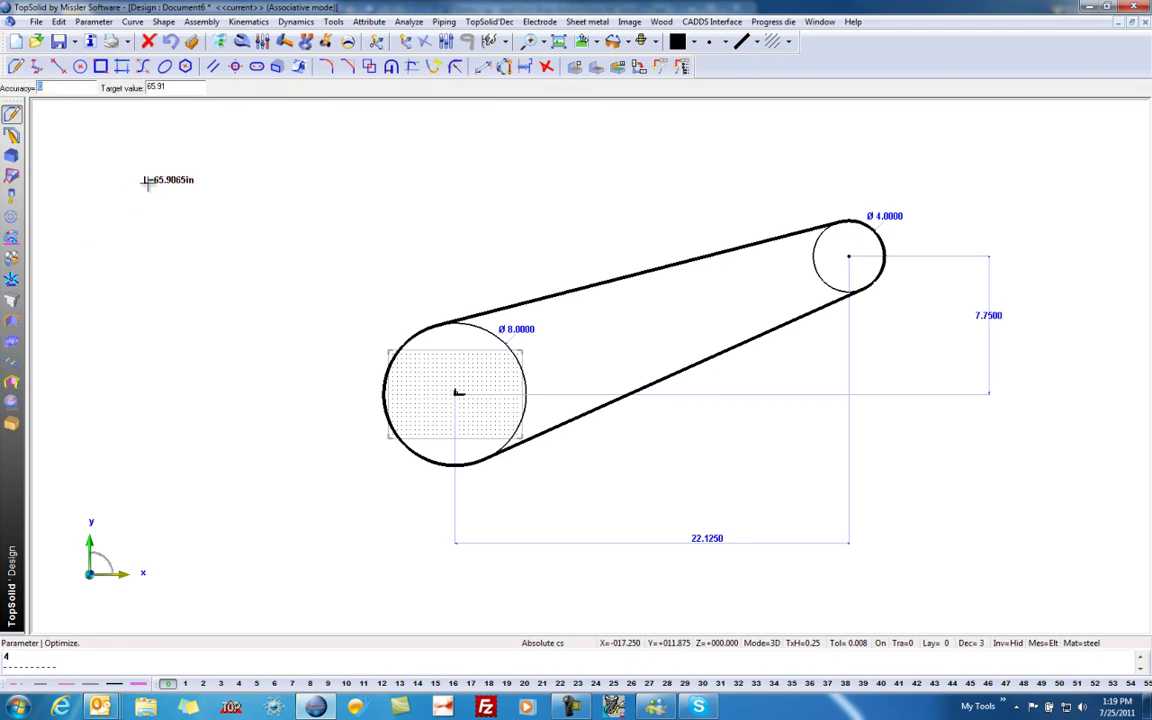
pyautogui.click(183, 86)
pyautogui.write('70')
pyautogui.press('Return')
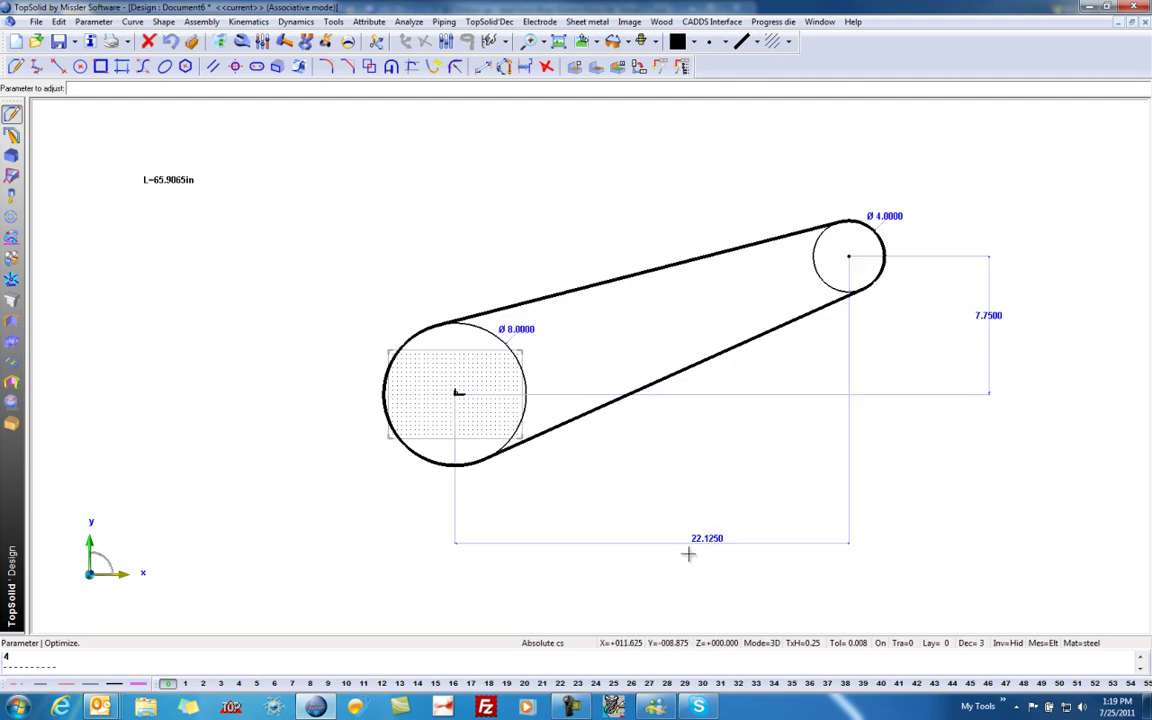
# Vary the horizontal distance between 20 and 24; no solution is found
pyautogui.click(707, 545)
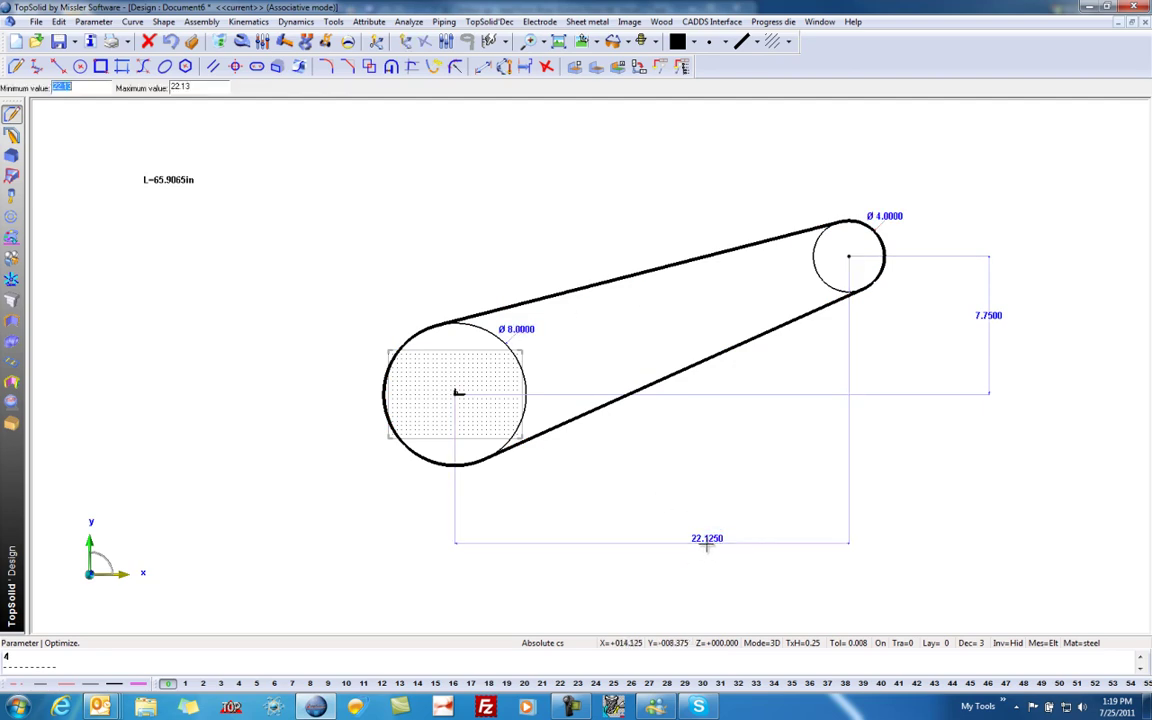
pyautogui.write('20')
pyautogui.click(212, 88)
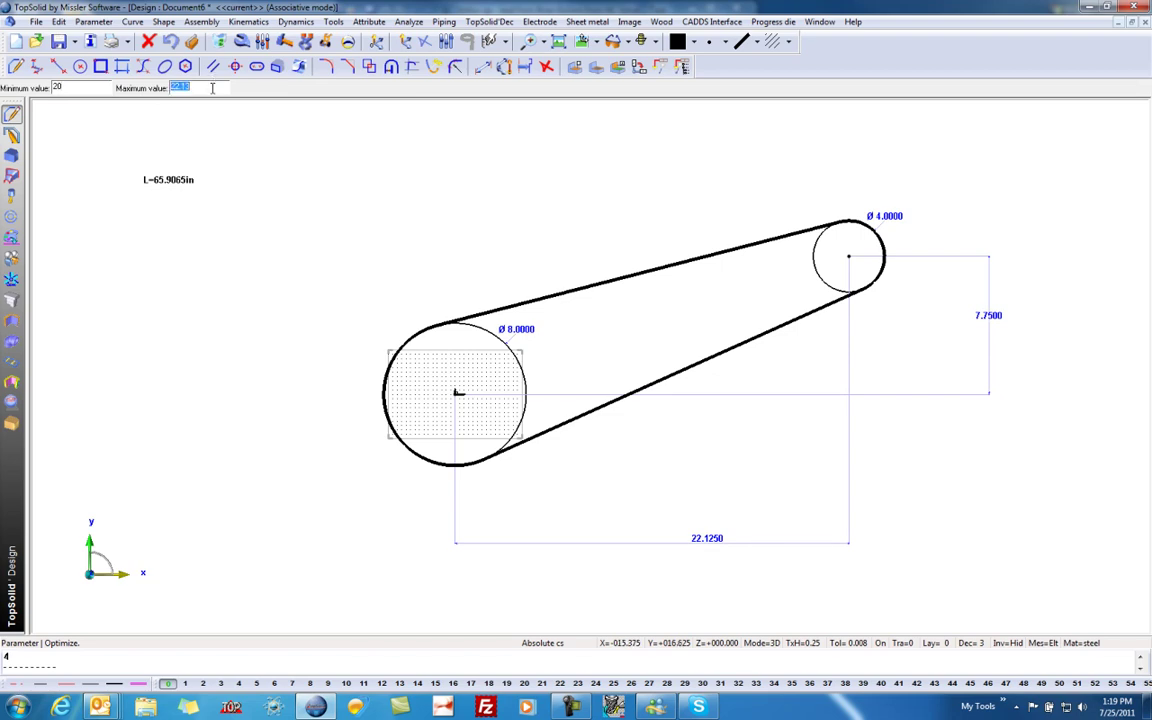
pyautogui.write('24')
pyautogui.press('Return')
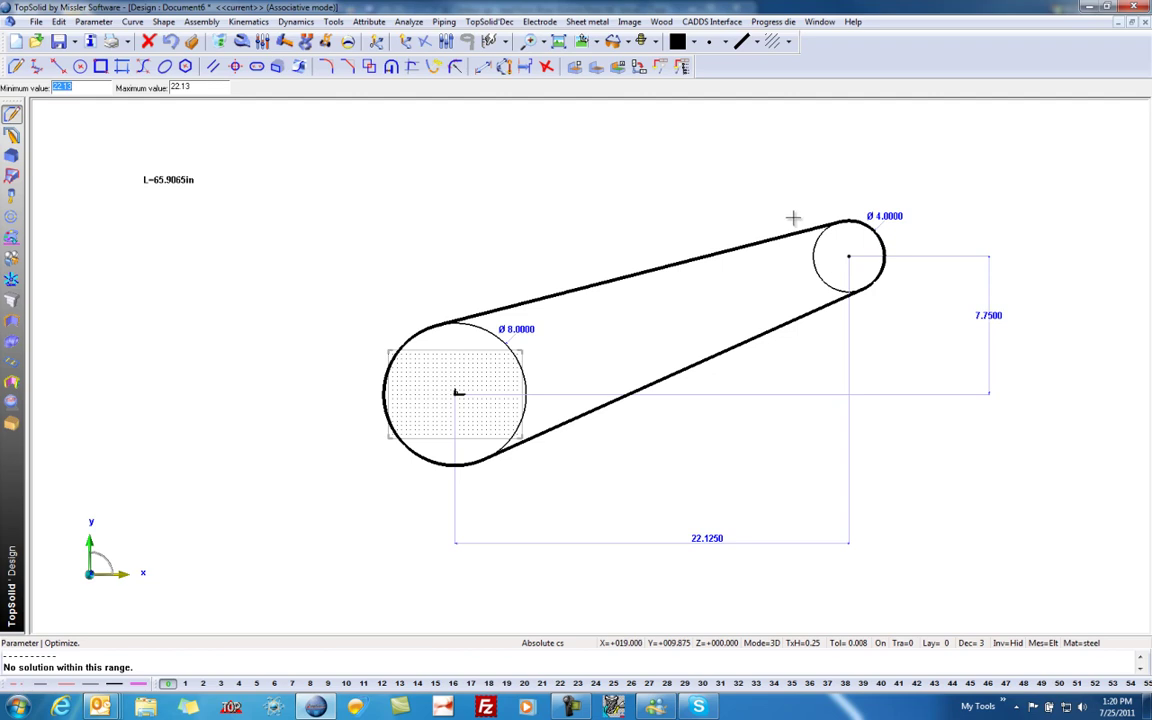
# Raise the maximum distance to 30 and rerun the optimization, giving 24.2904 and L=70.0000in
pyautogui.click(199, 89)
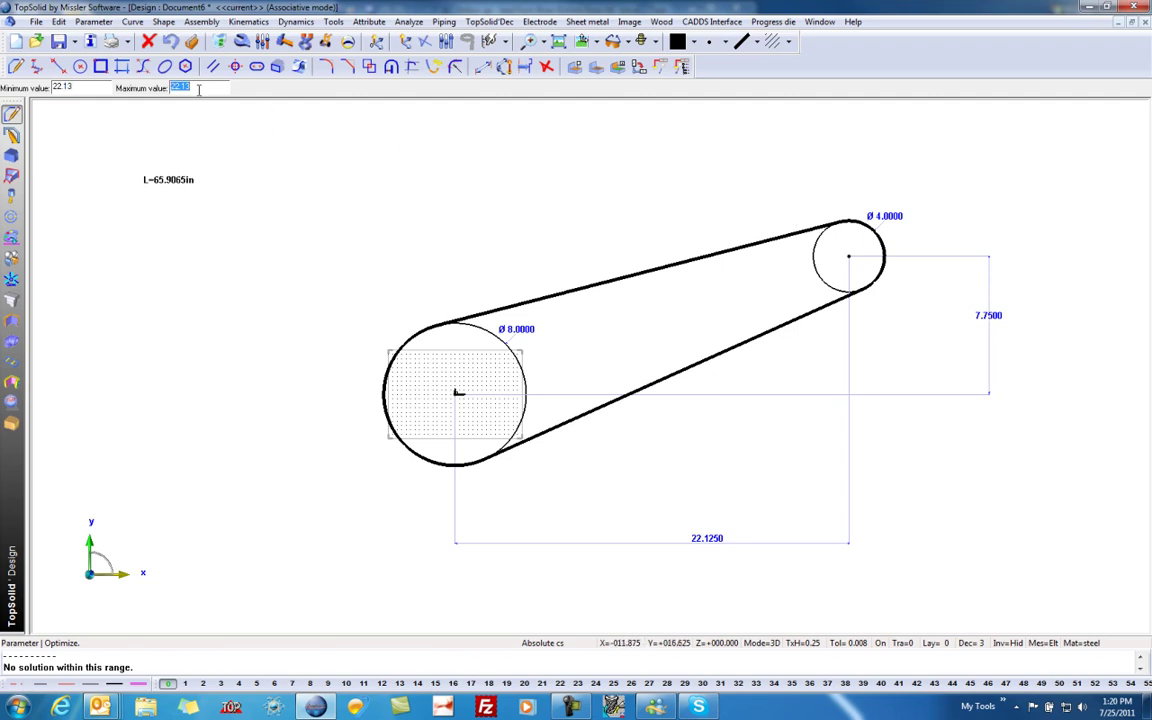
pyautogui.write('30')
pyautogui.press('Return')
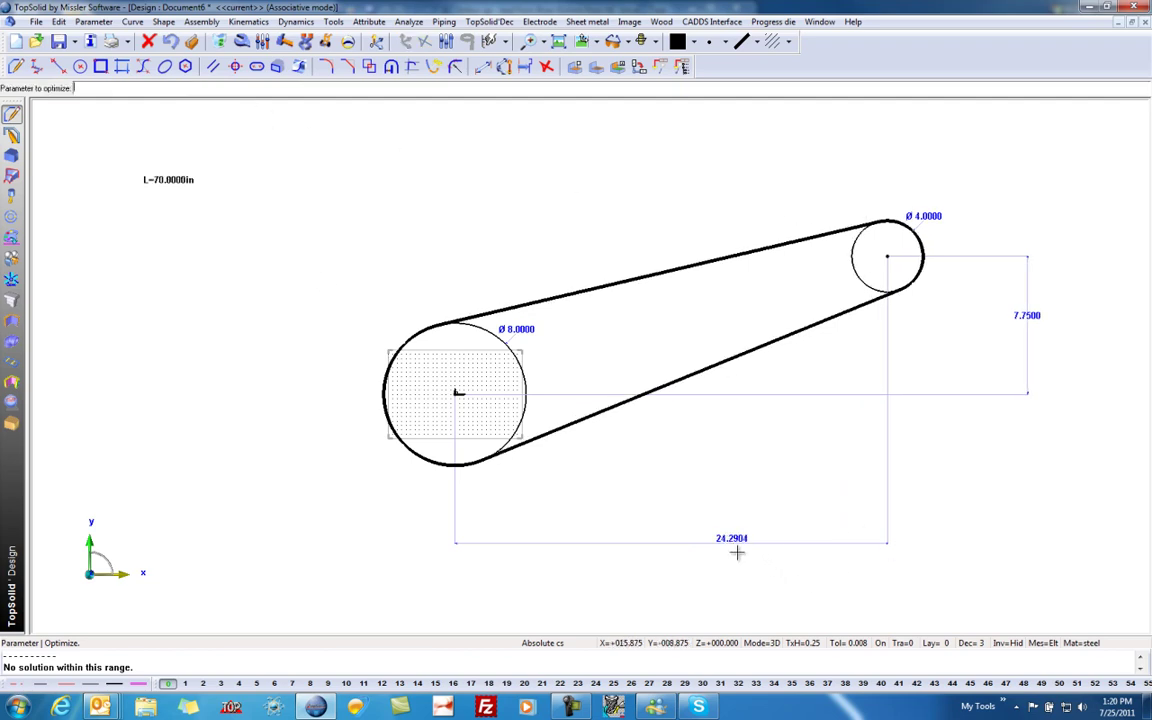